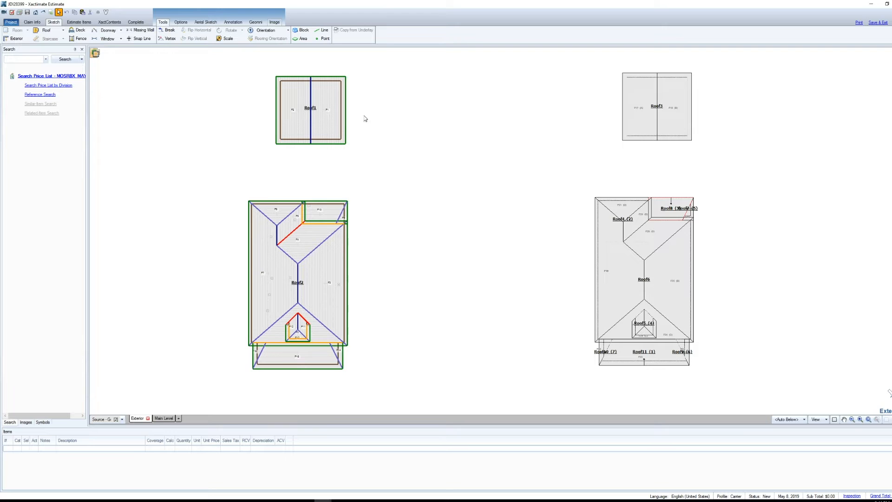
Step: Select all faces of Roof2 for a Geomni roof estimate, leaving out the large face F3
left_click(256, 22)
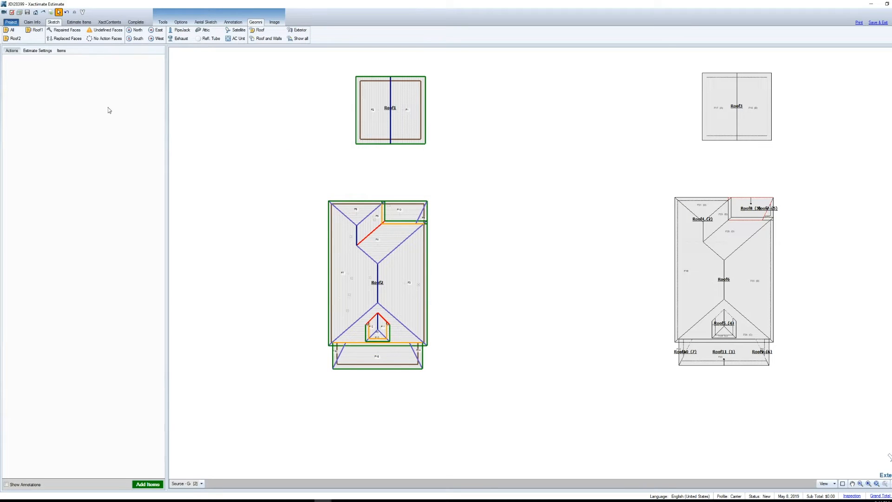
left_click(14, 41)
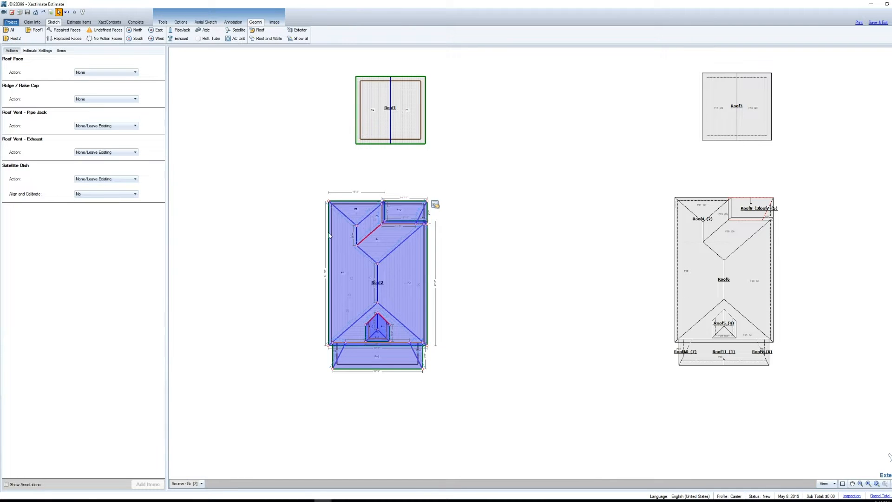
left_click(420, 256)
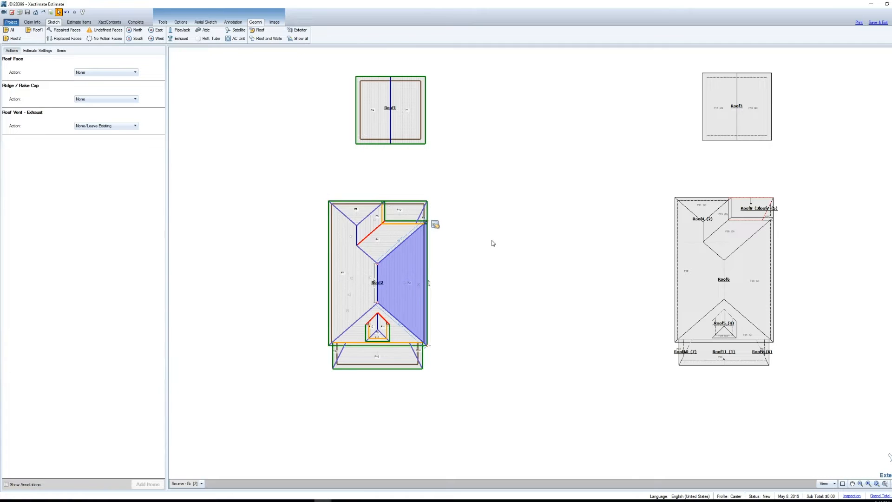
left_click(378, 284)
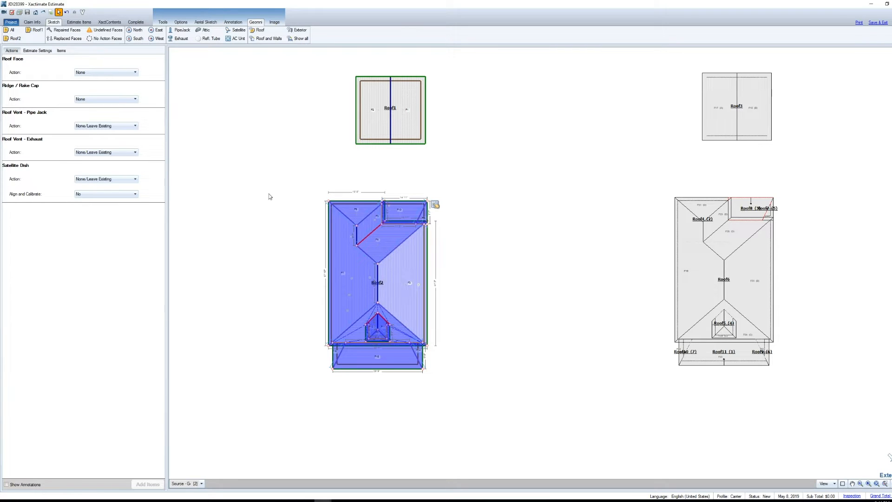
Step: Set the selected faces to Replace Existing with 3-Tab composition roofing of 25 Yr quality
left_click(105, 72)
left_click(100, 88)
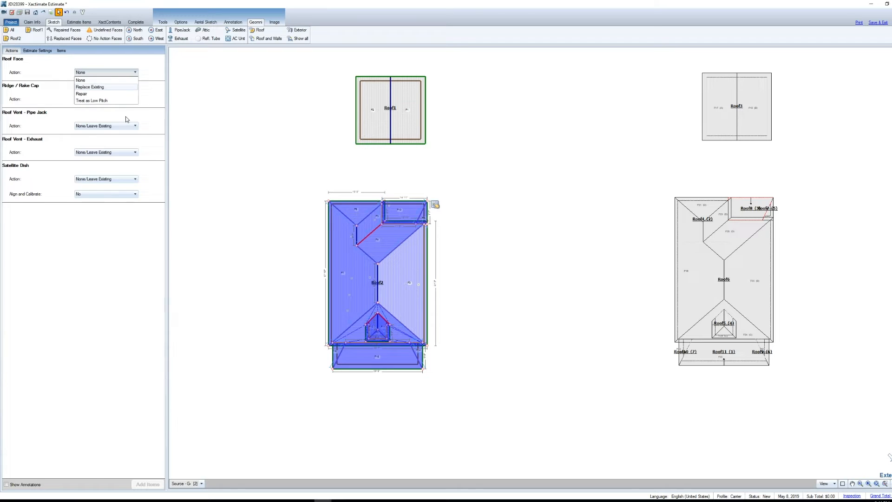
left_click(124, 108)
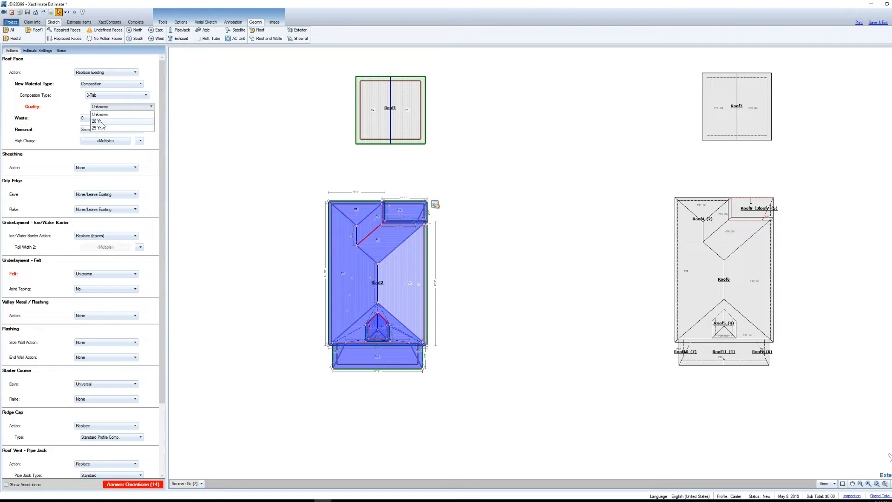
left_click(108, 129)
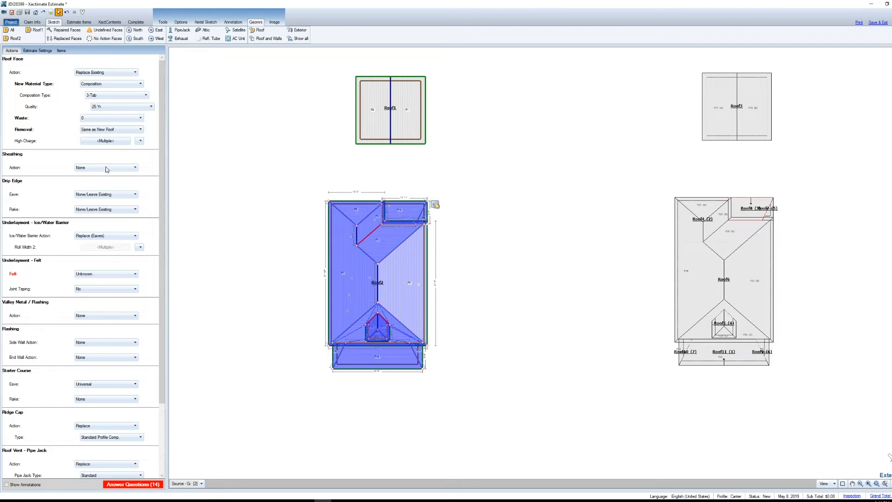
Step: Set the underlayment felt to 15 Pounds and add the resulting line items to the estimate
left_click(94, 274)
left_click(106, 298)
left_click(146, 484)
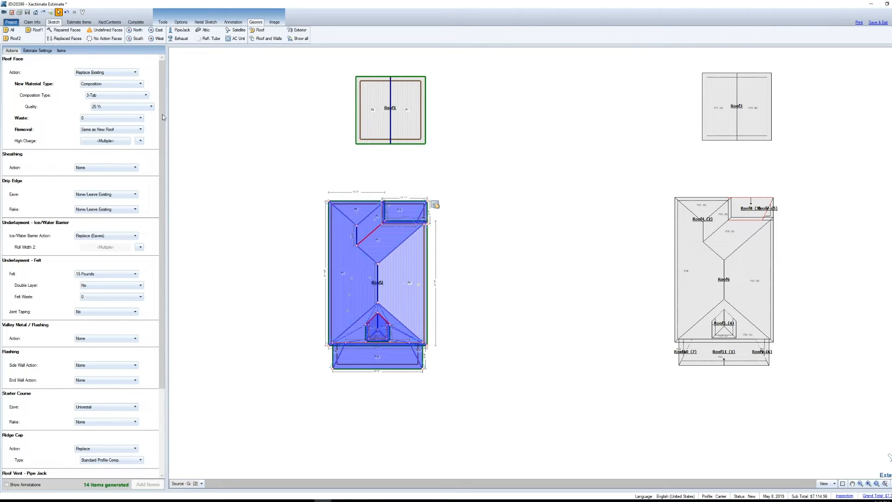
Step: Set the roof face action of the selected faces to None and clear the face selection
left_click(107, 70)
left_click(93, 88)
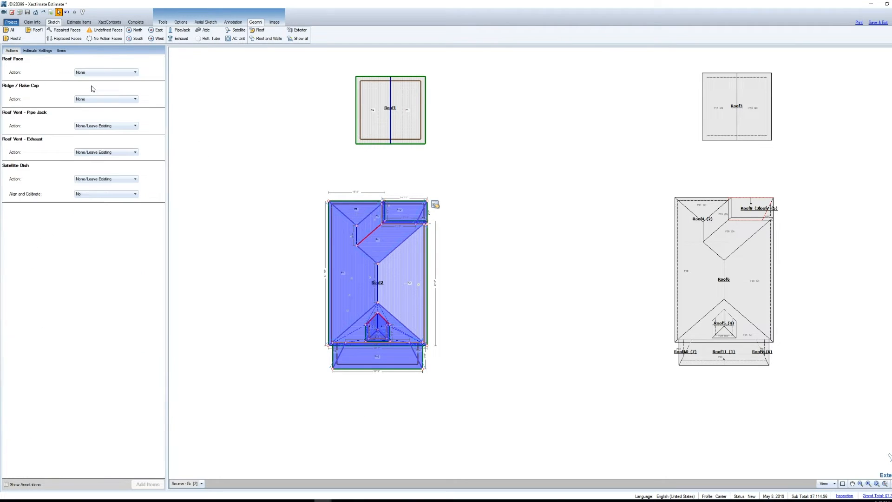
left_click(256, 314)
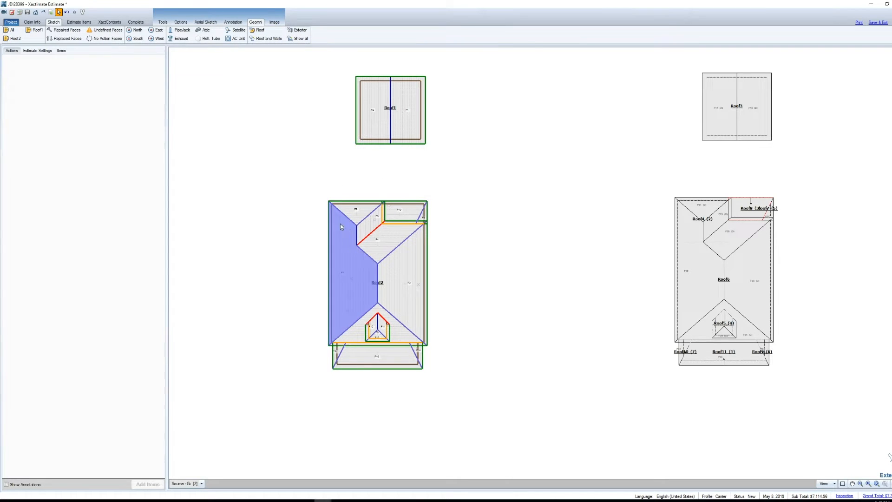
Step: Examine the house and its roofs from several sides in 3D, and return to the plan view
left_click(163, 22)
key("F8")
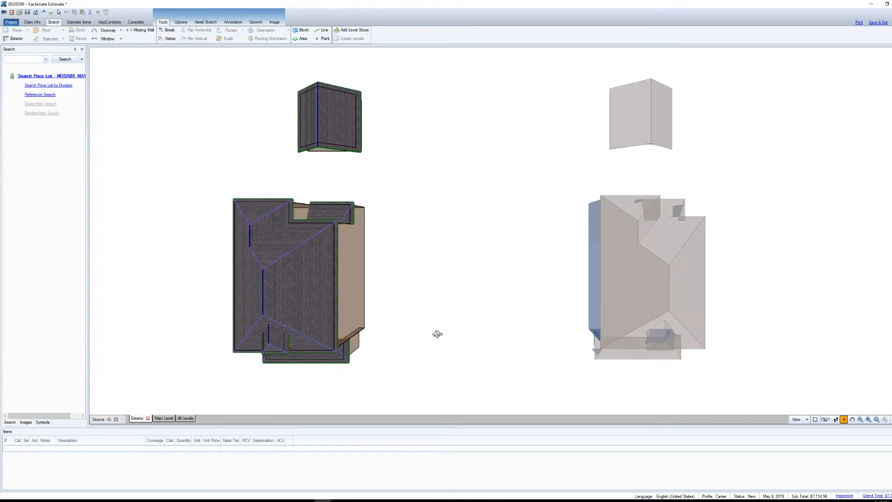
mouse_move(412, 350)
left_mouse_down()
mouse_move(440, 264)
mouse_move(480, 218)
left_mouse_up()
scroll(480, 218, "down", 3)
left_click_drag(469, 316, 490, 301)
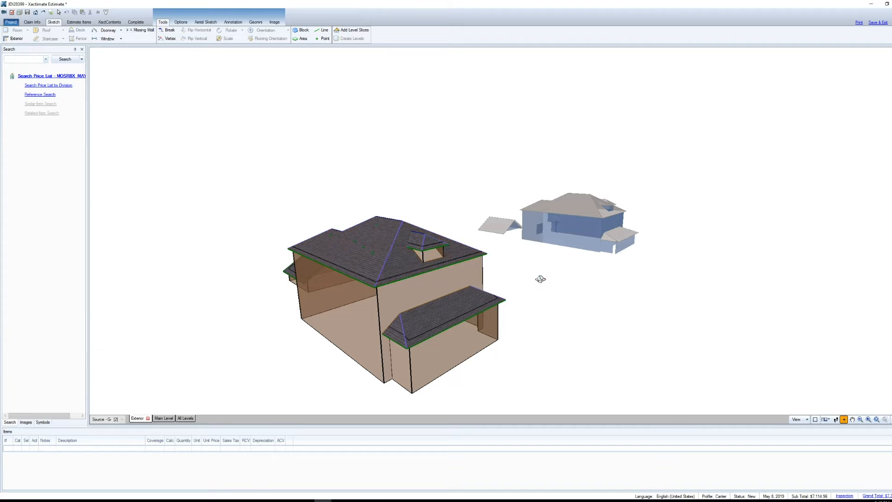
left_click_drag(568, 273, 560, 285)
key("F8")
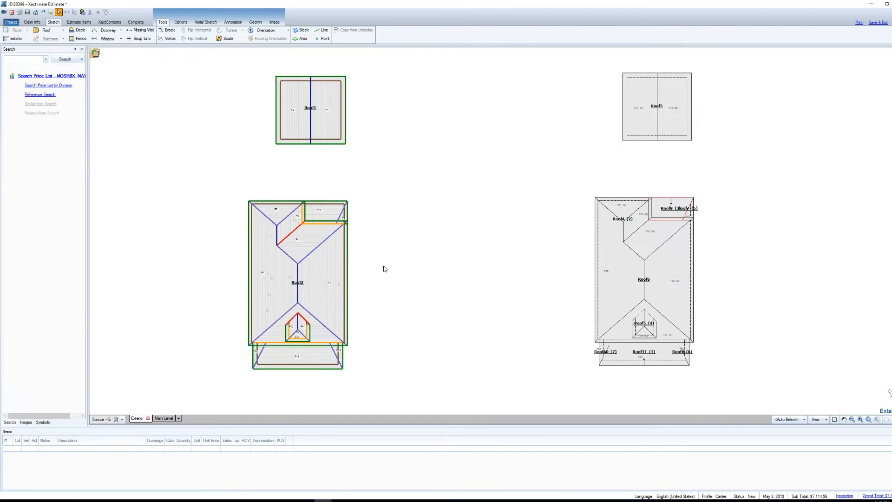
Step: Examine the individual faces, ridge, valley and hip lines, and vents of Roof2 by selecting them one at a time
left_click(319, 265)
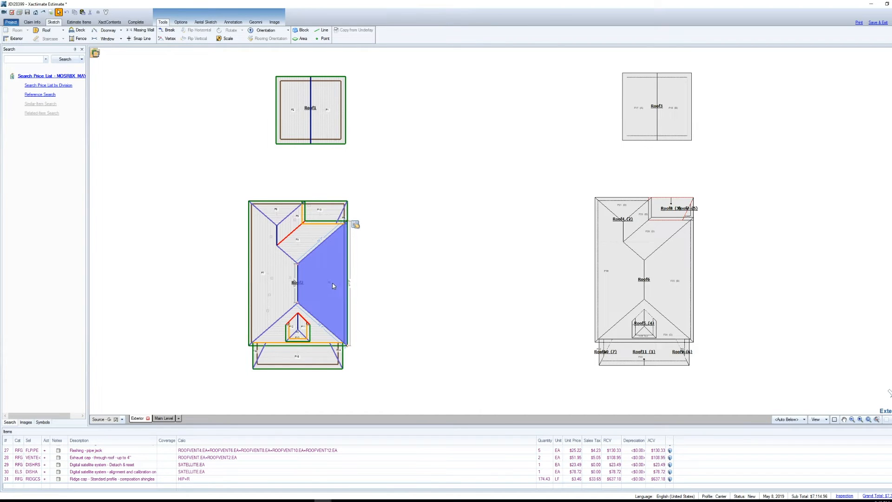
left_click(302, 239)
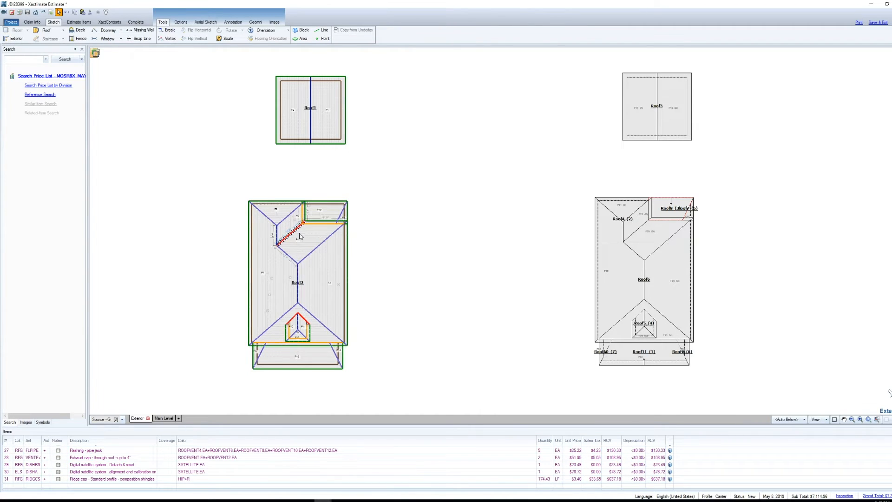
left_click(298, 291)
left_click(302, 293)
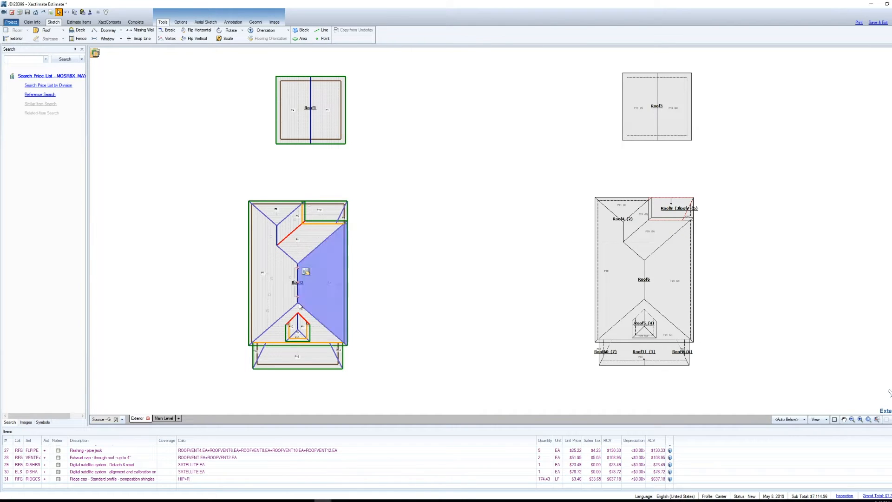
left_click(275, 291)
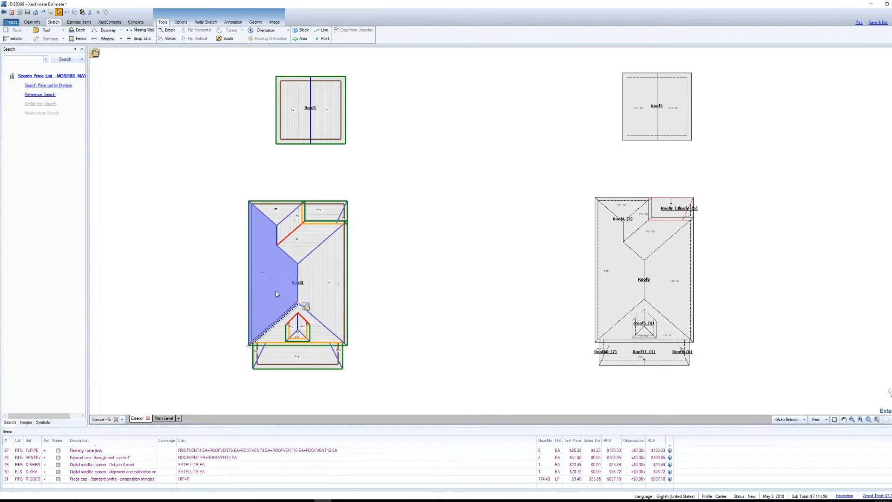
left_click(310, 287)
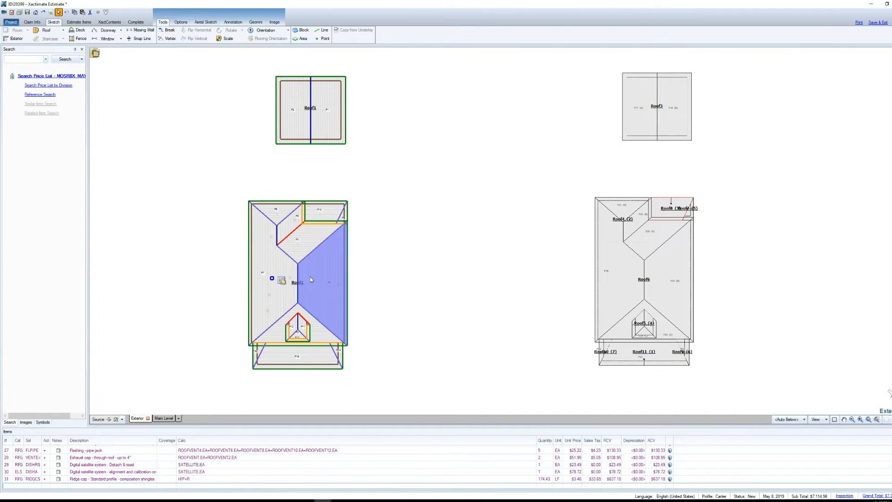
scroll(270, 298, "up", 2)
left_click(266, 297)
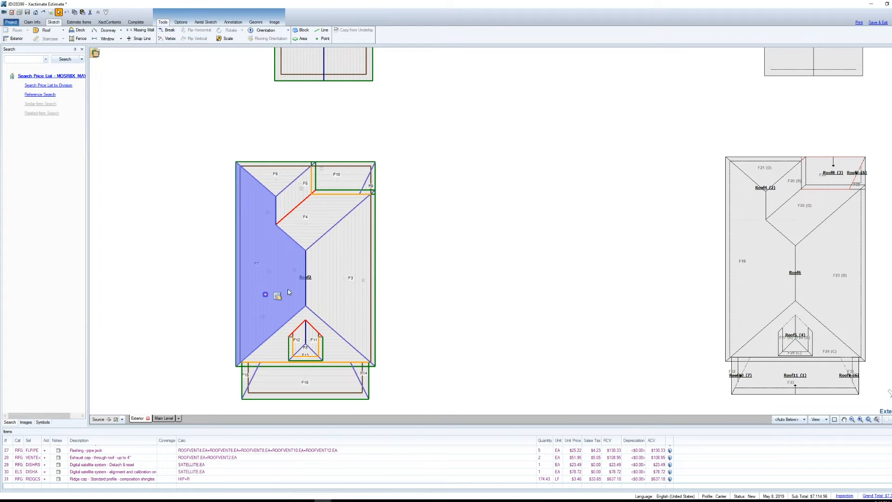
left_click(168, 309)
left_click(271, 501)
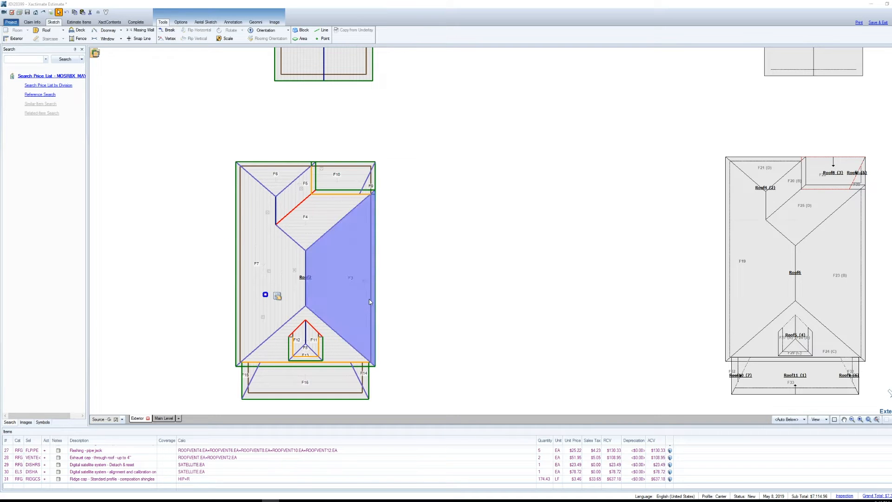
left_click(441, 275)
scroll(623, 259, "down", 2)
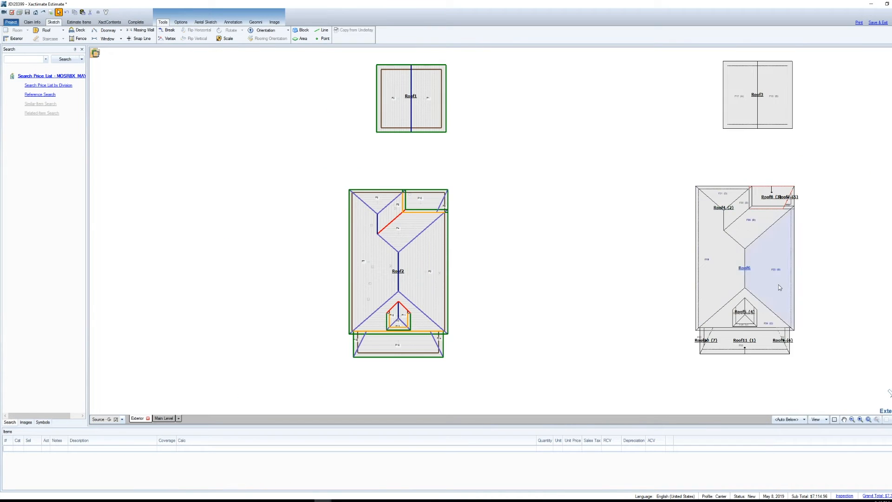
Step: Compare how Roof6 and Roof4 in the second sketch select as whole roofs with the individual lines and faces of Roof2
scroll(743, 273, "up", 2)
left_click(750, 266)
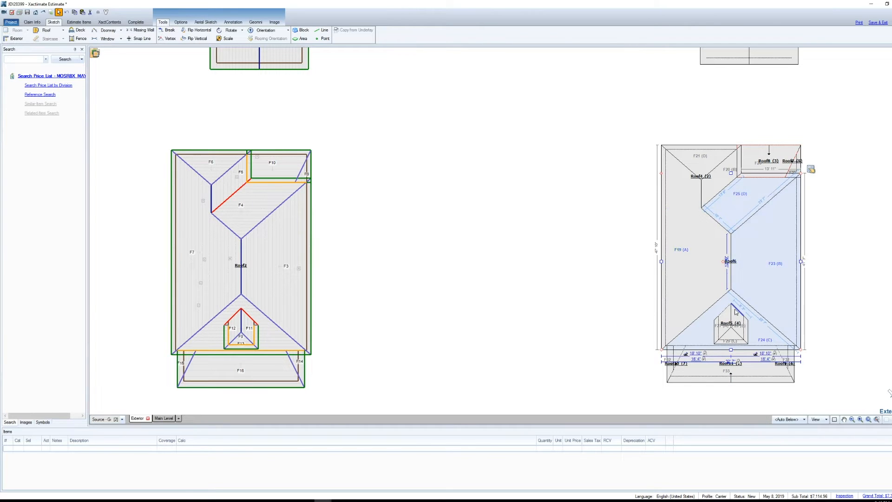
left_click(703, 261)
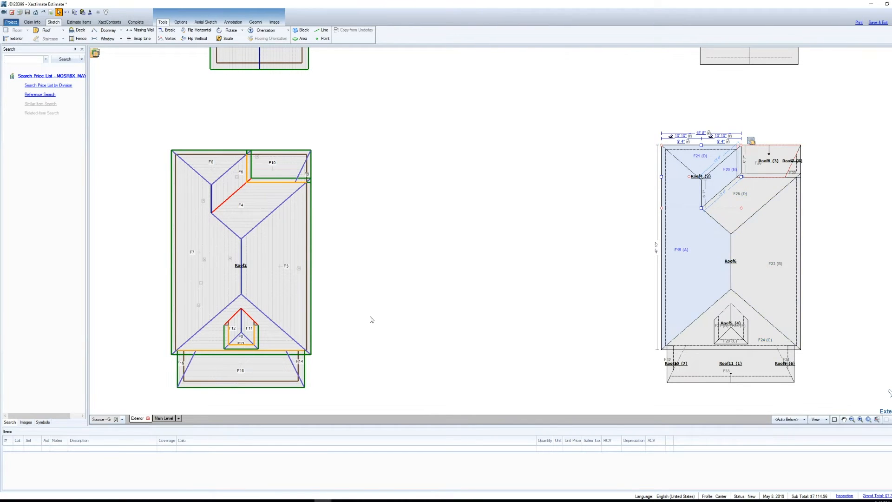
left_click(267, 221)
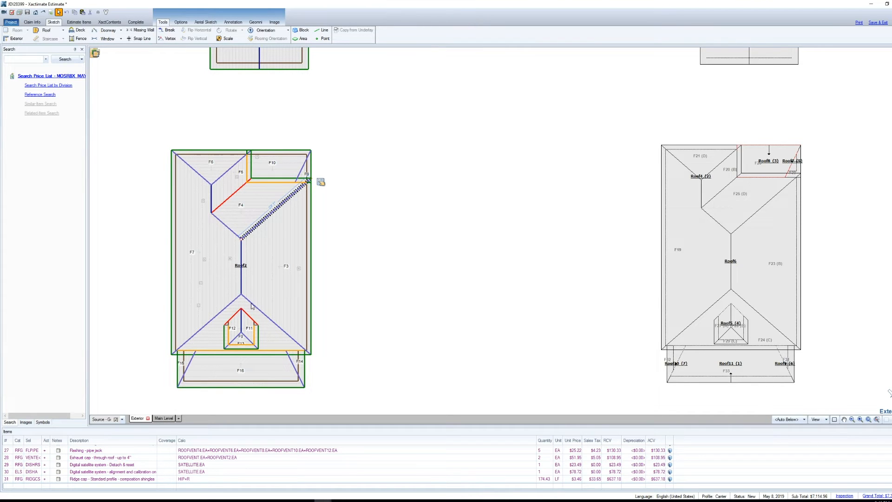
left_click(707, 255)
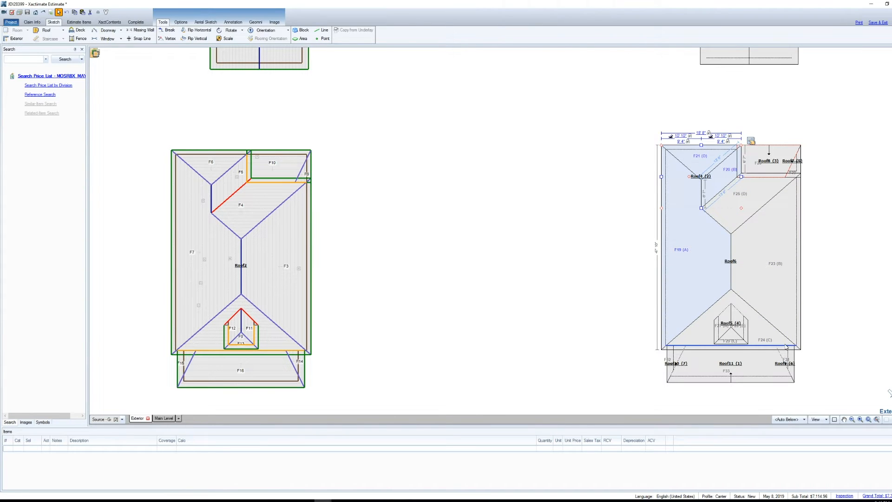
left_click(804, 372)
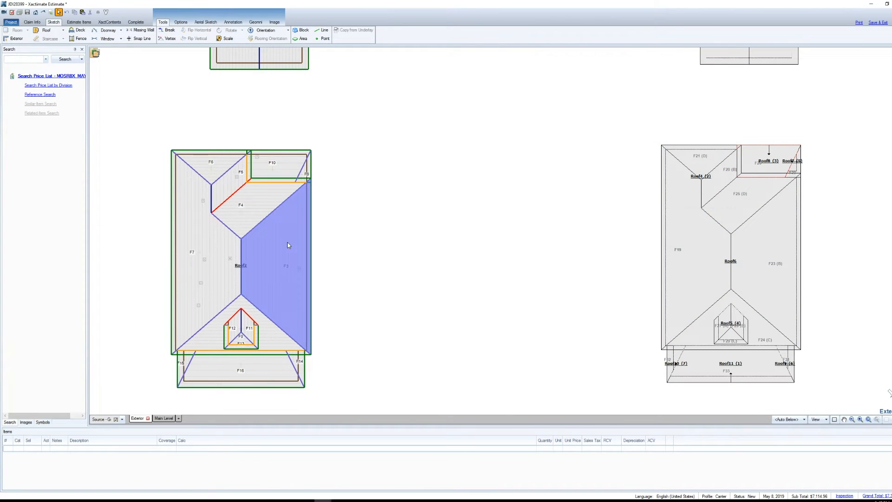
left_click(269, 234)
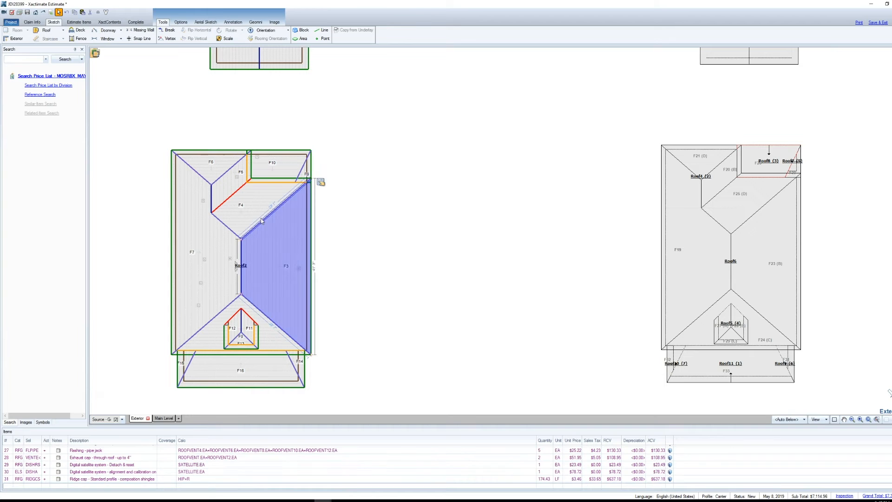
left_click(363, 213)
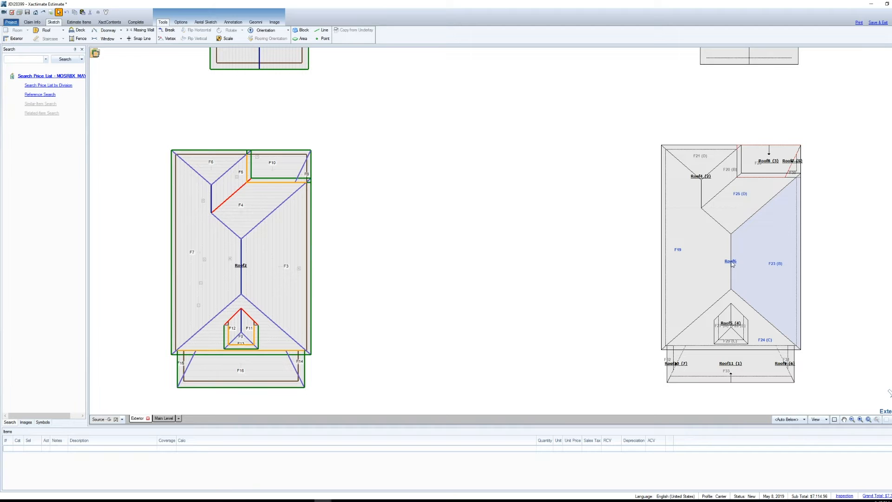
left_click(749, 243)
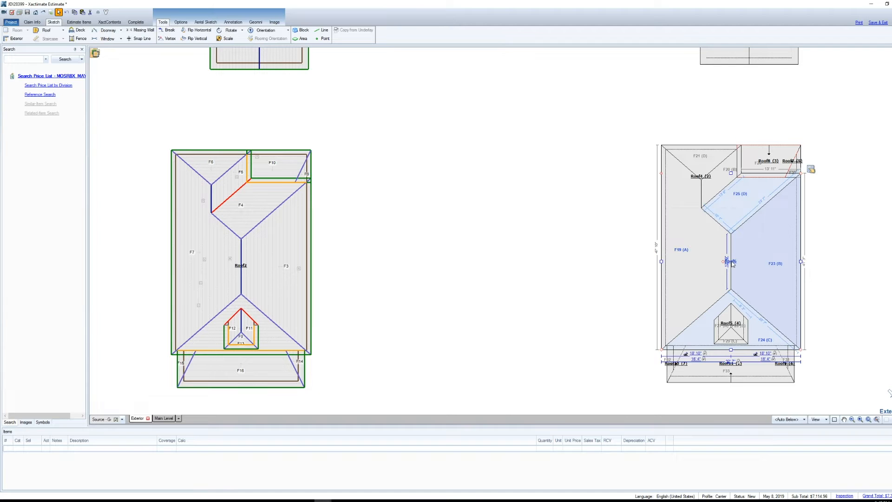
key("Escape")
left_click(699, 180)
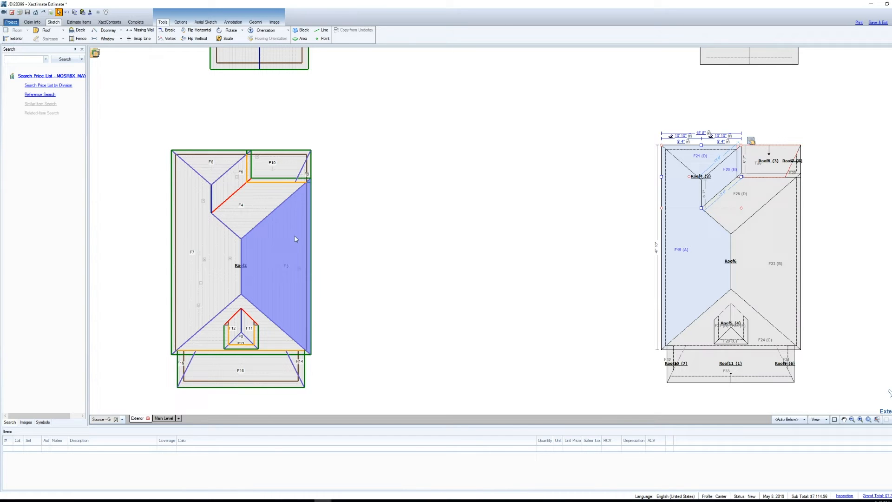
Step: Separate face F10, its adjoining corner face and the three lower faces beyond the dormer end from Roof2, accepting removal of their items
left_click(299, 169)
left_click(305, 174, "ctrl")
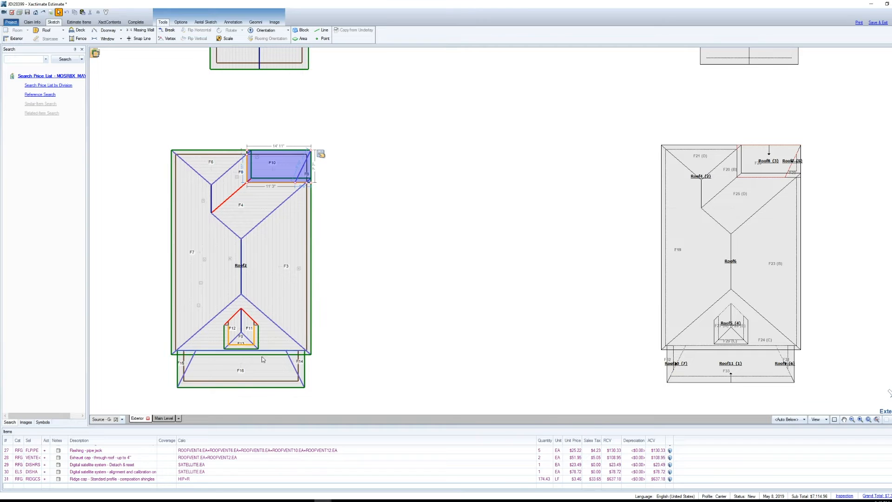
left_click(187, 366, "ctrl")
left_click(181, 367, "ctrl")
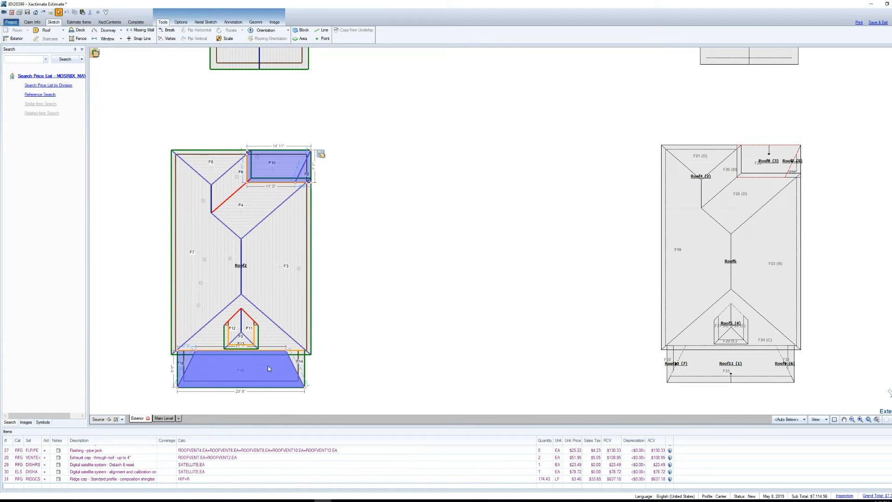
left_click(300, 362, "ctrl")
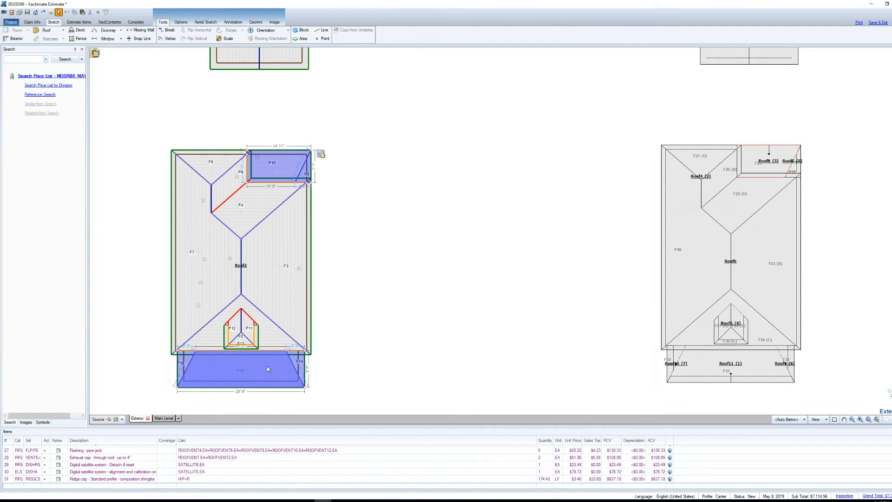
right_click(279, 368)
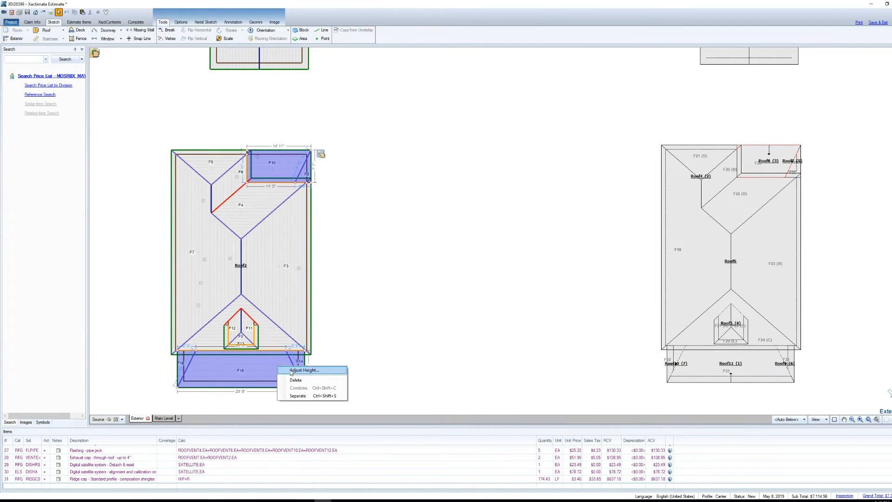
left_click(305, 397)
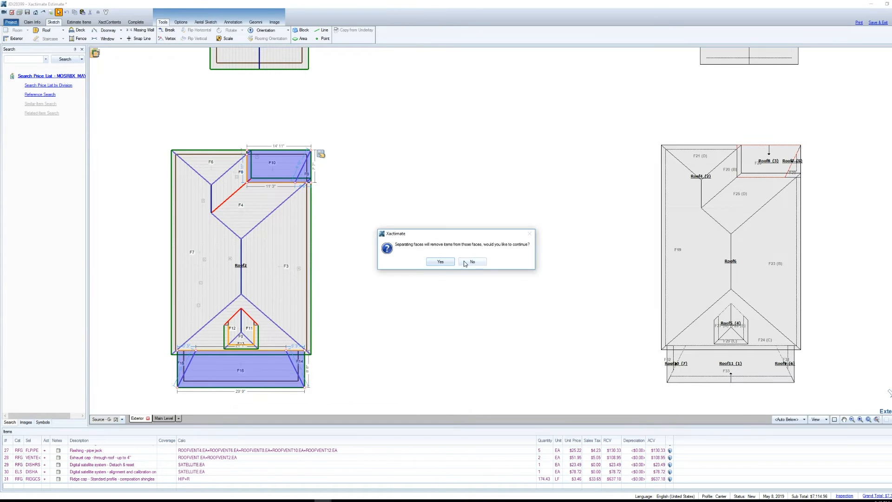
left_click(441, 261)
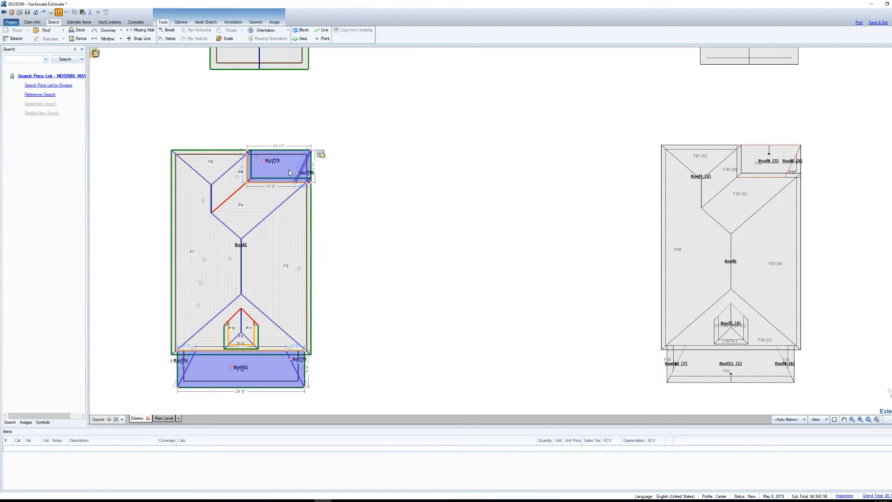
Step: Combine the separated lower faces into a single roof, select the remaining Roof2 as a whole and clear the selection
right_click(262, 371)
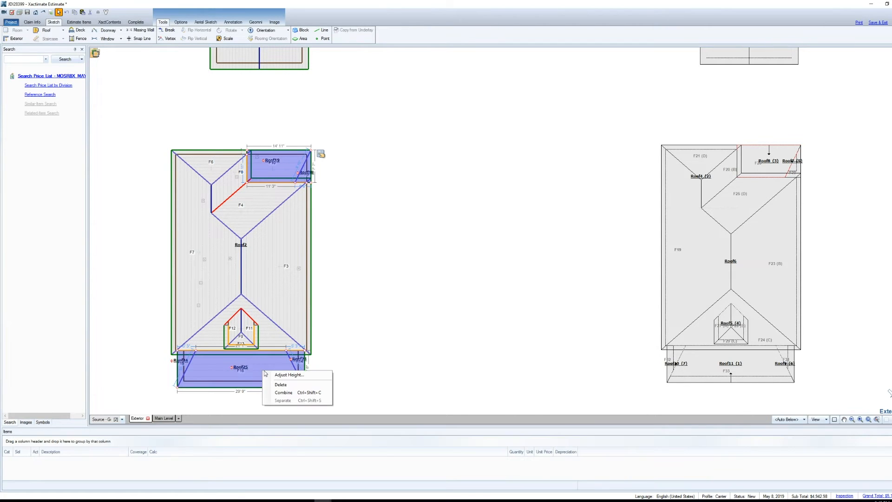
left_click(283, 393)
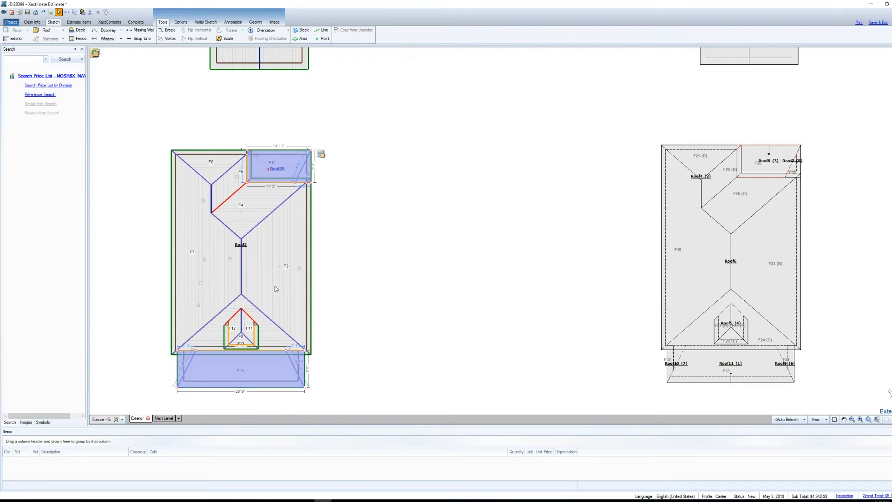
left_click(273, 251)
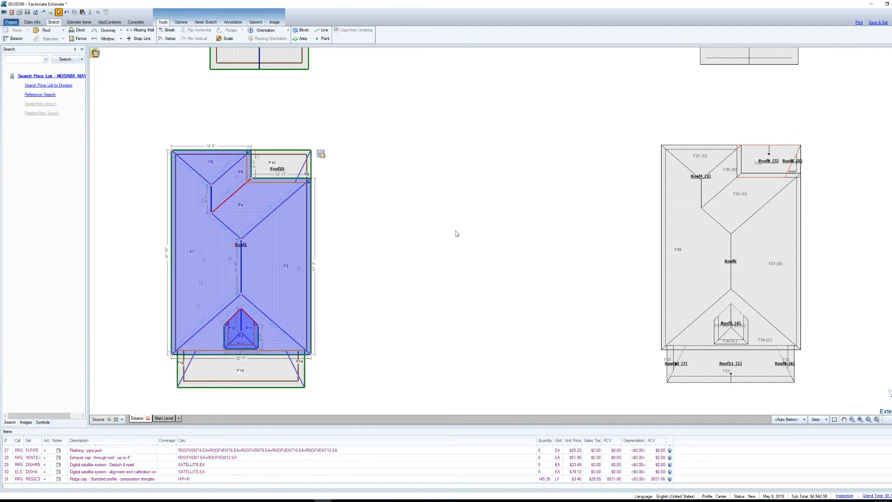
left_click(458, 279)
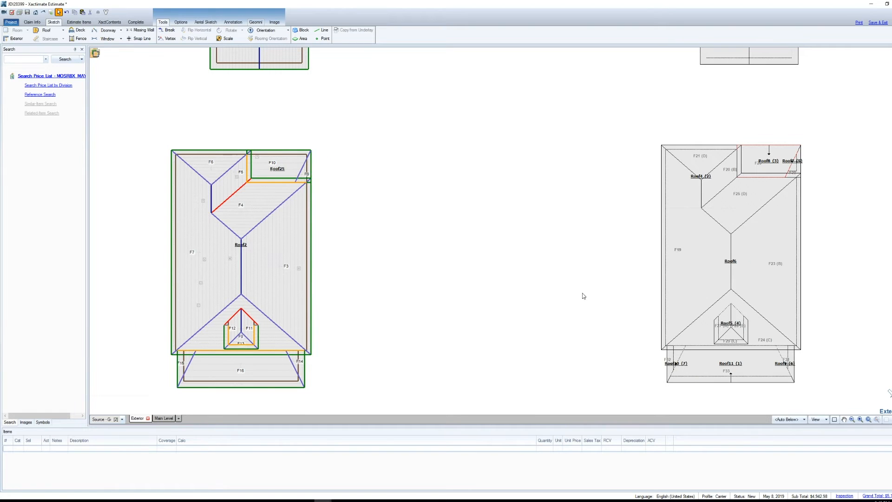
Step: Examine the roof properties of Roof6 in the second sketch and close them
left_click(731, 261)
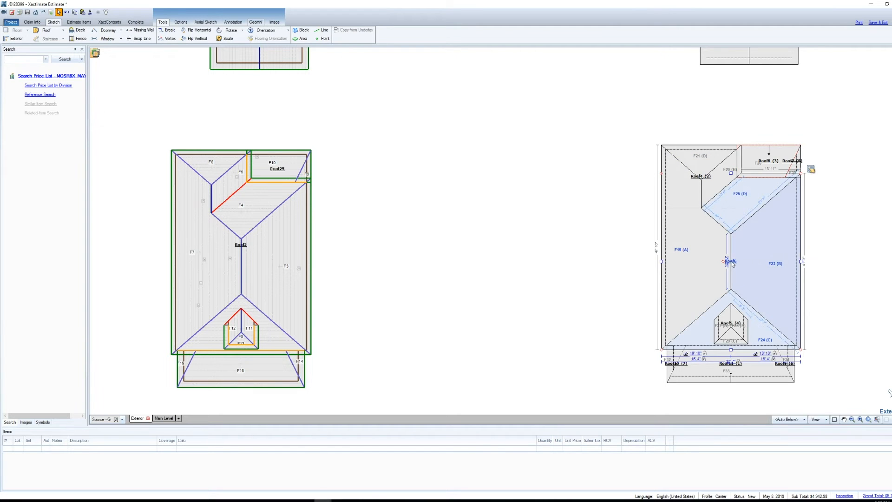
left_click(810, 171)
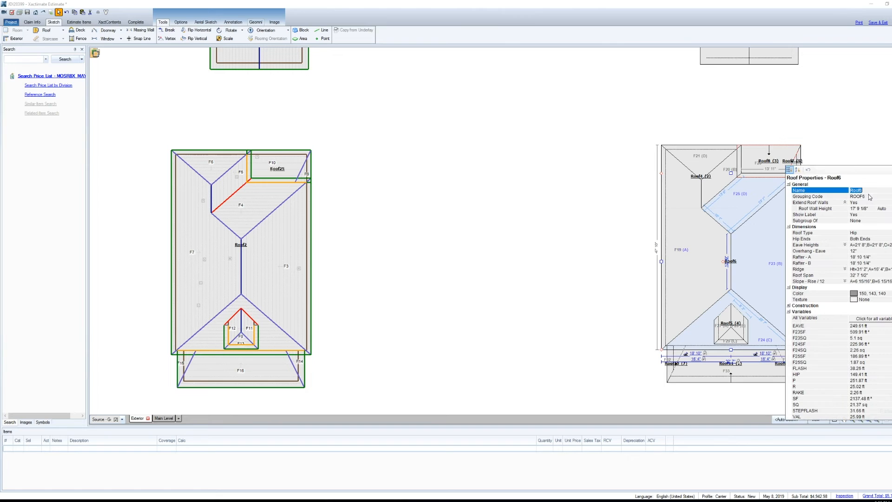
left_click(867, 157)
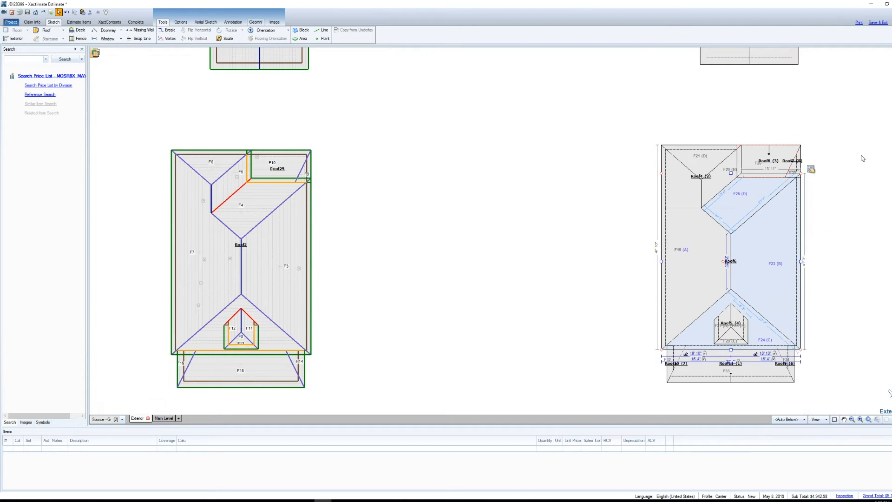
Step: Remove Roof3 from the second sketch and paste it back above Roof6
scroll(744, 243, "down", 2)
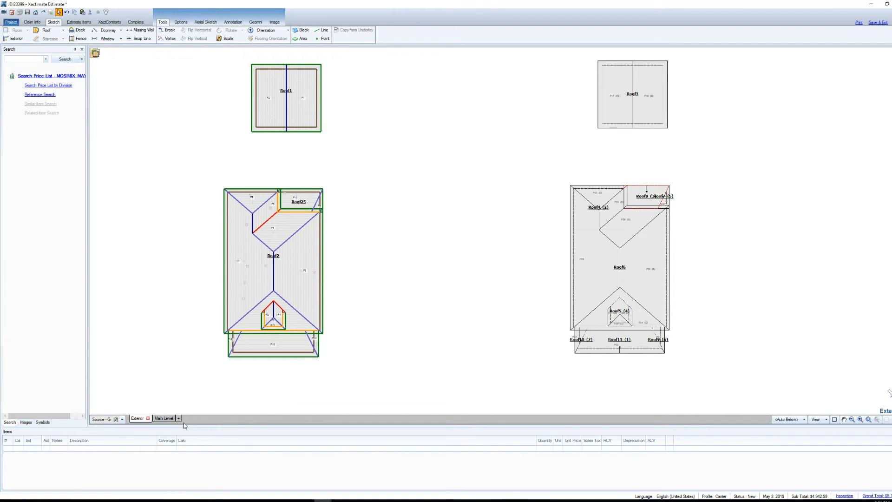
left_click_drag(690, 149, 576, 54)
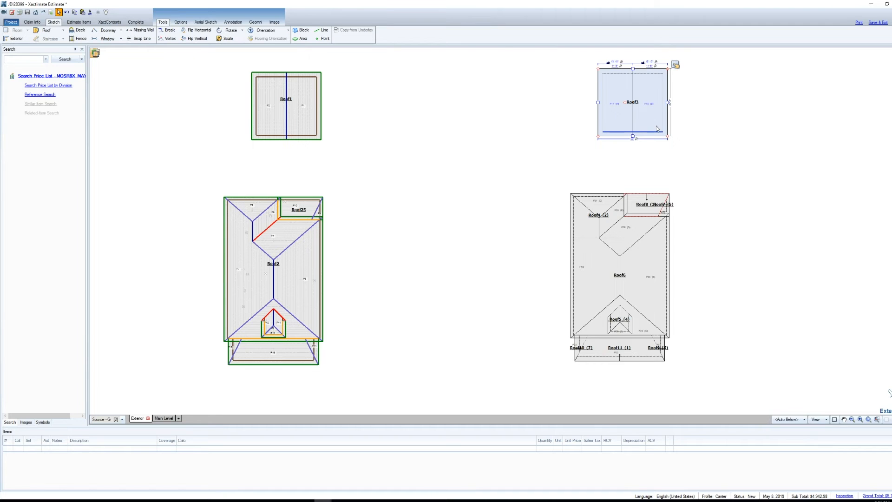
key("Delete")
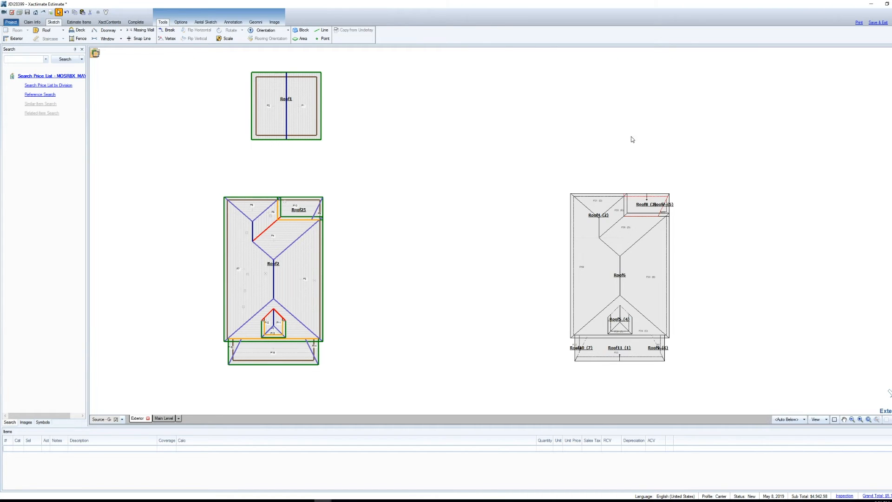
key("ctrl+v")
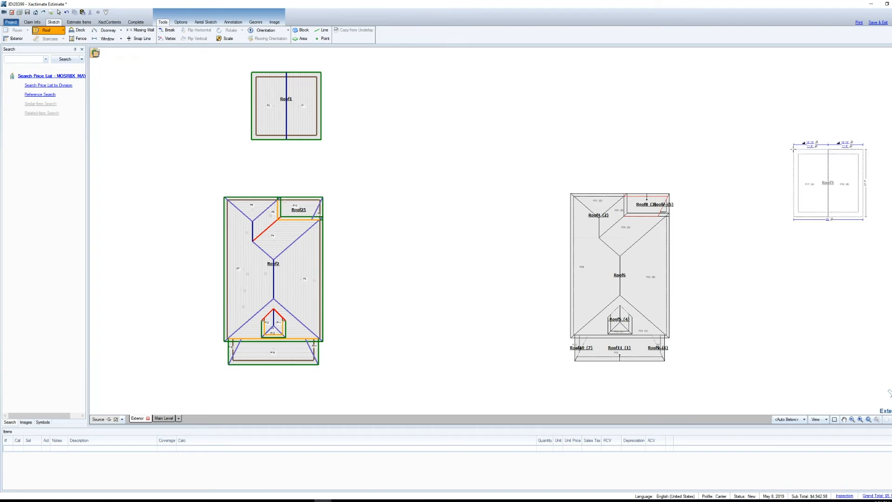
left_click(644, 74)
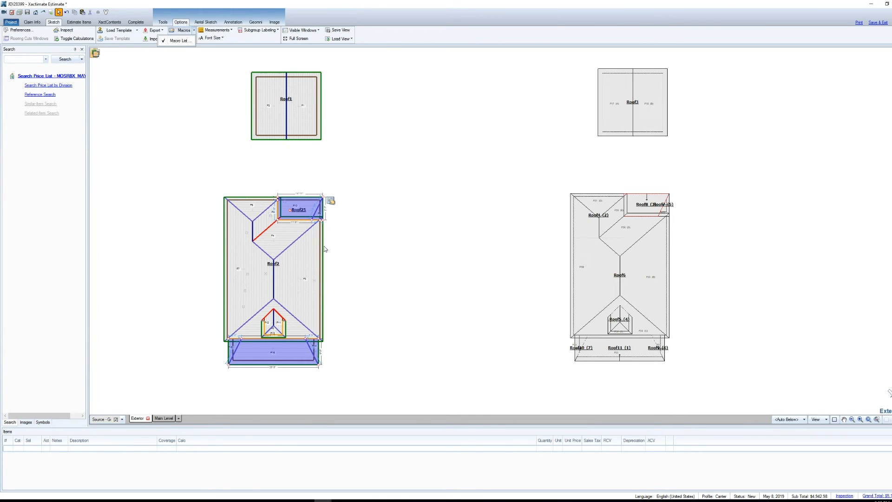
Step: Inspect how the remaining Roof2 selects separately from the lower Roof25
left_click(274, 269)
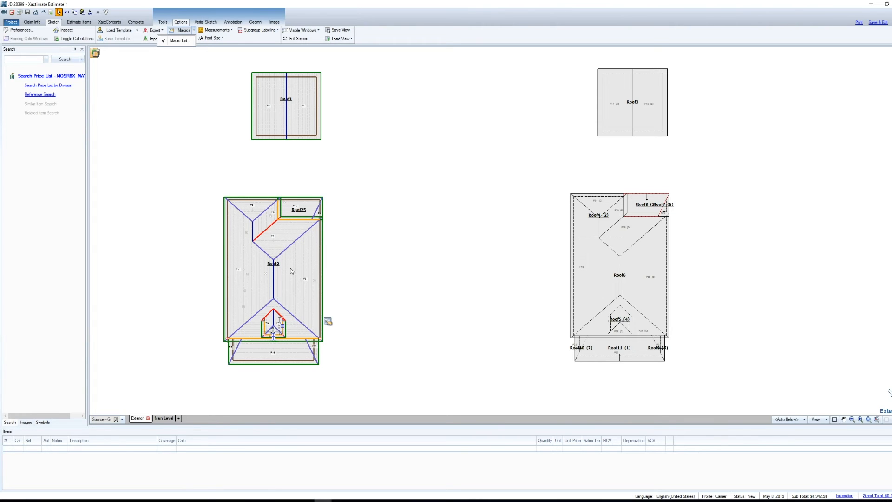
left_click(292, 271)
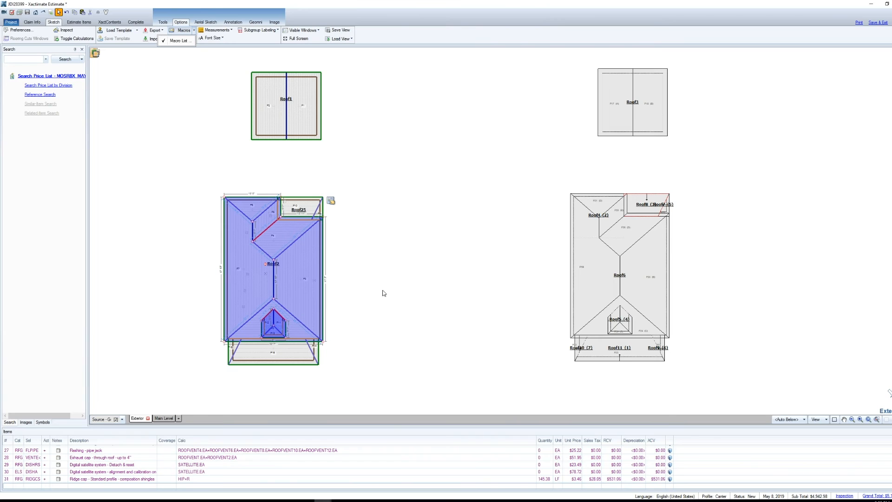
left_click(400, 349)
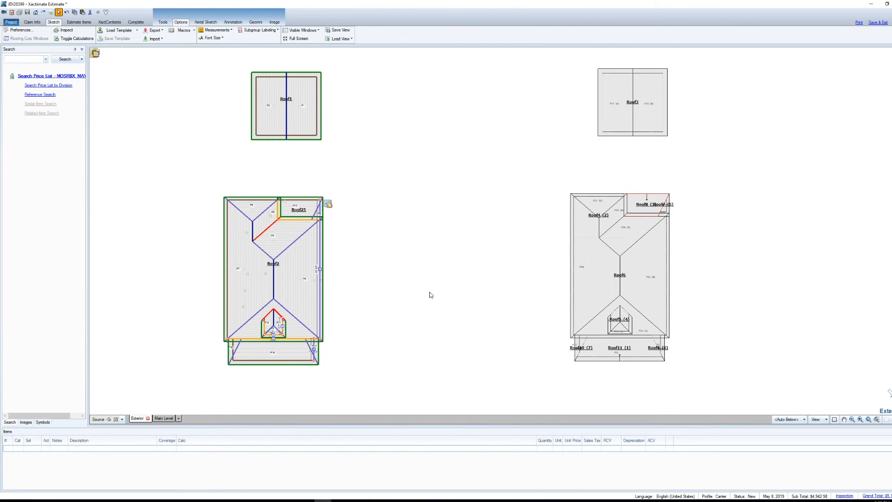
Step: Clear the sketch selection and review the estimate line items grouped under Roof3 and Roof2
left_click(404, 232)
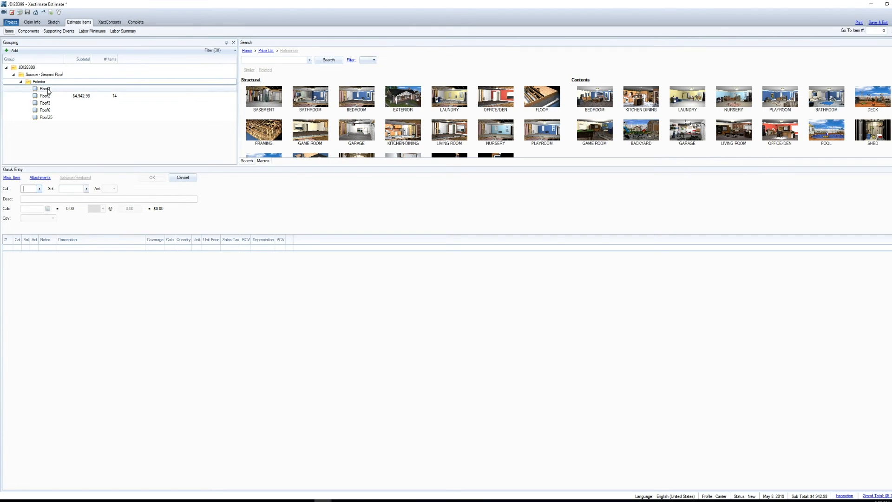
left_click(53, 103)
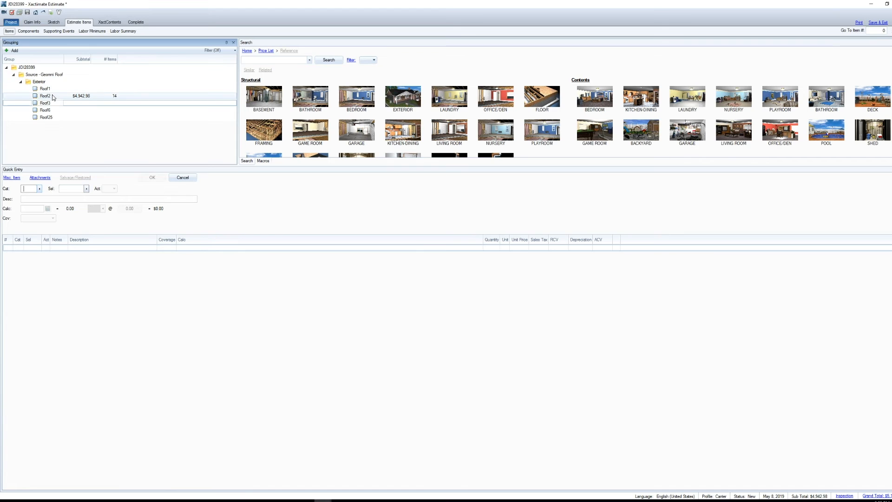
left_click(52, 97)
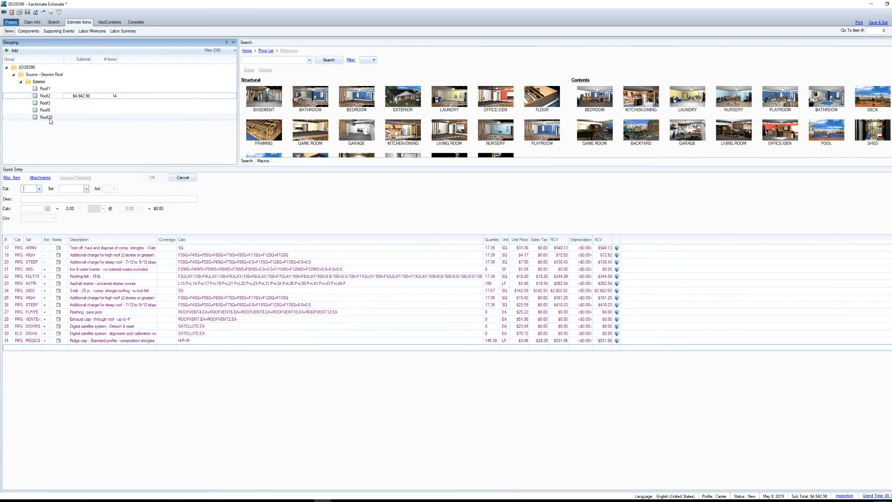
Step: Rename the Roof1 group as Garage
left_click(45, 93)
right_click(45, 89)
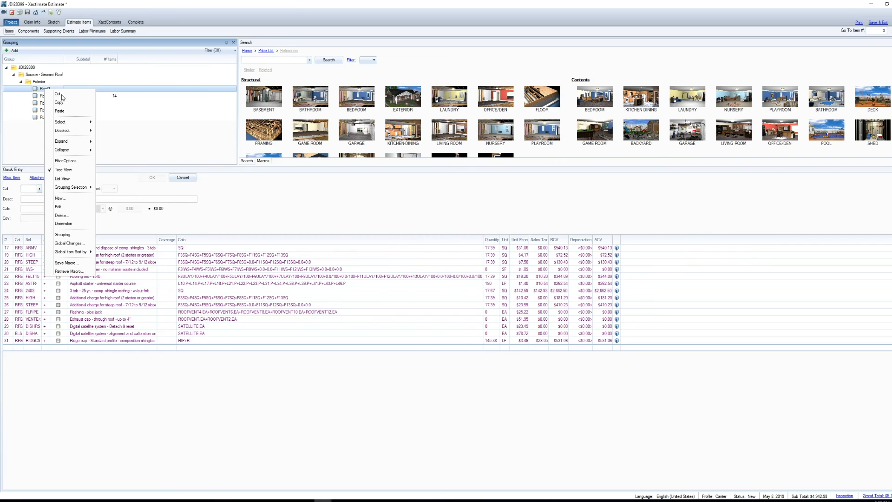
left_click(65, 207)
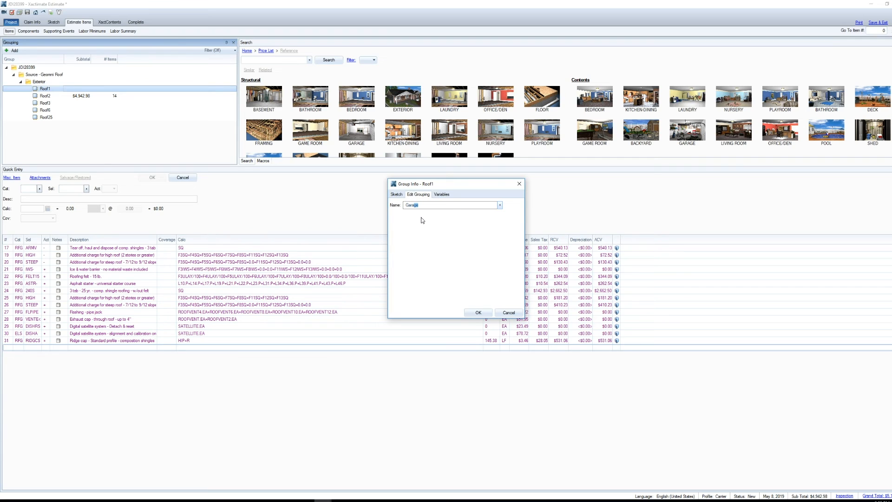
key("Return")
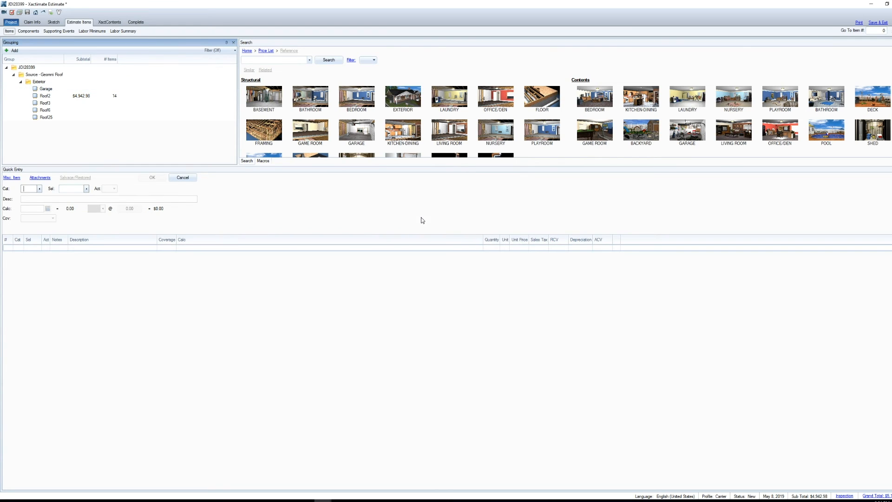
Step: Rename the Roof2 group as Main
right_click(48, 96)
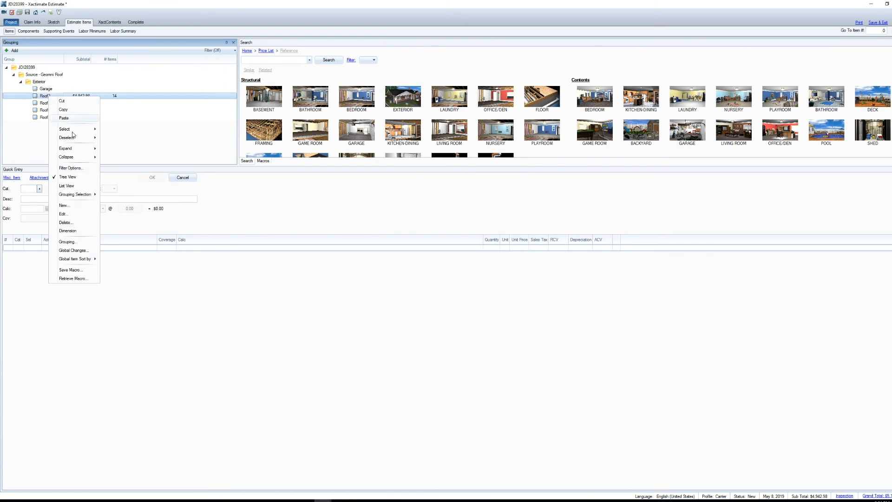
left_click(68, 213)
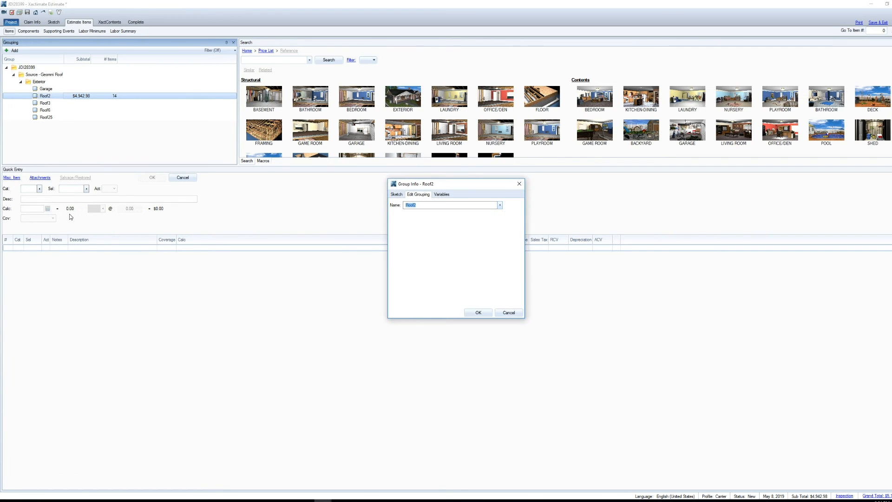
type("Main")
key("Return")
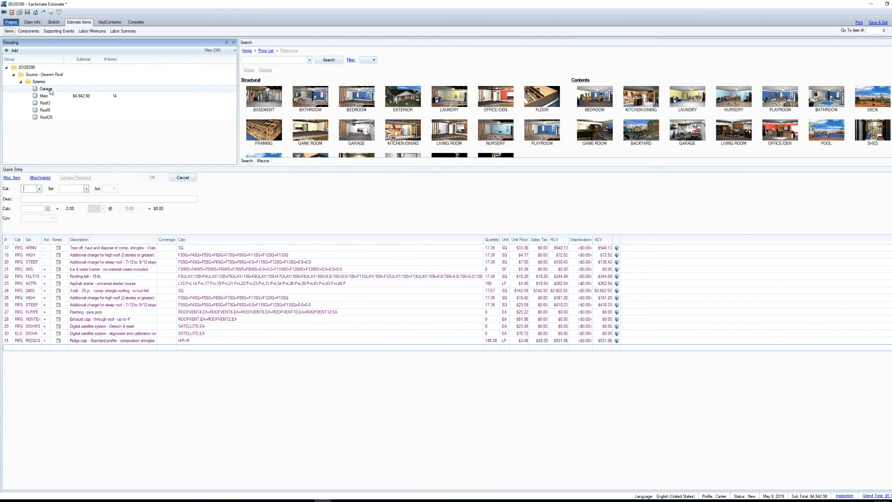
Step: Check the roof labels in the sketch and rename the Roof25 group as Lower main roof
left_click(54, 22)
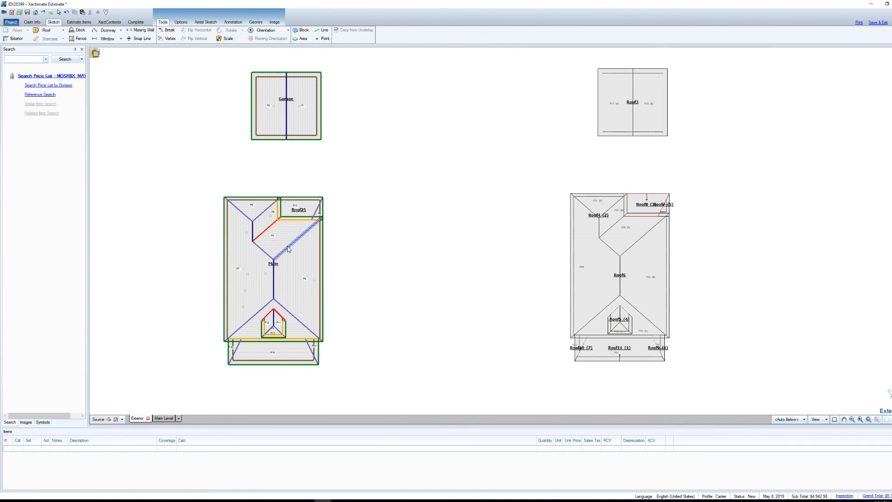
left_click(79, 21)
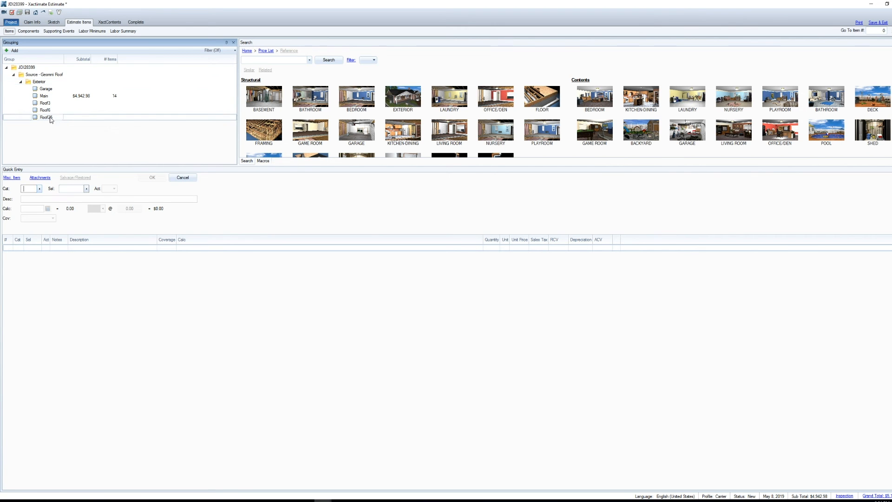
right_click(51, 119)
left_click(73, 237)
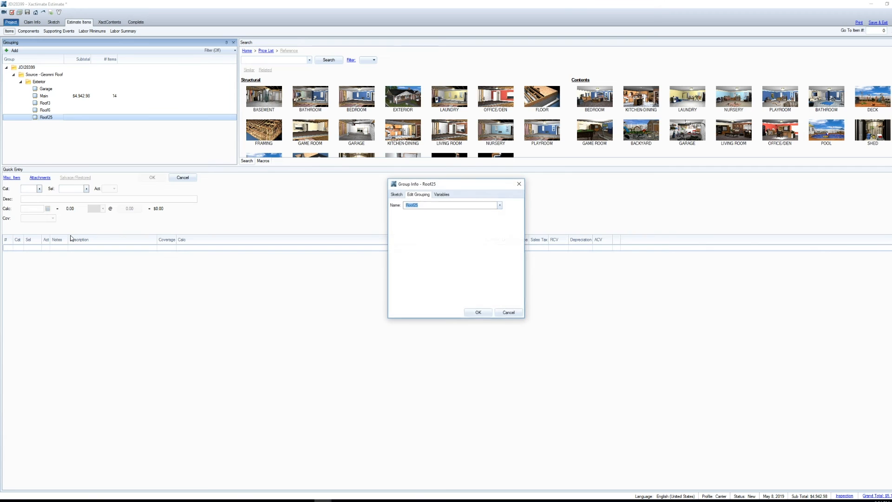
type("Lower main r")
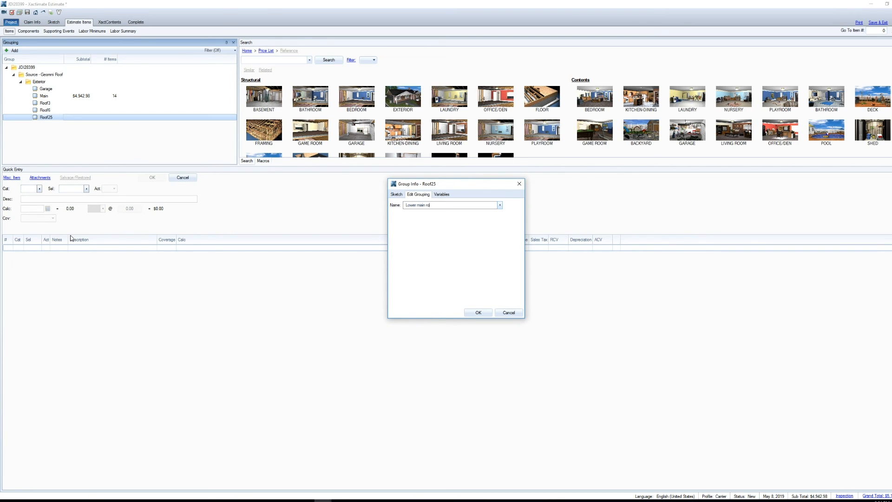
key("Return")
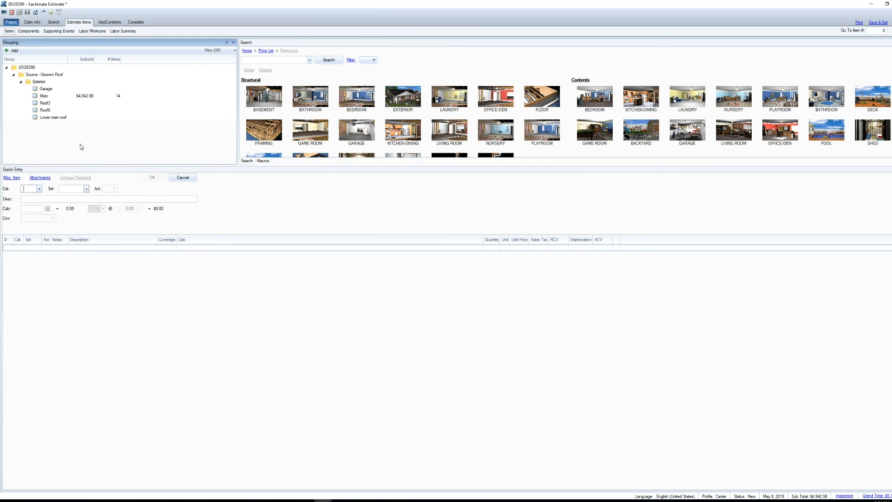
Step: Add a new group named Garage at the same level as the Source - Geomni Roof group
left_click(46, 90)
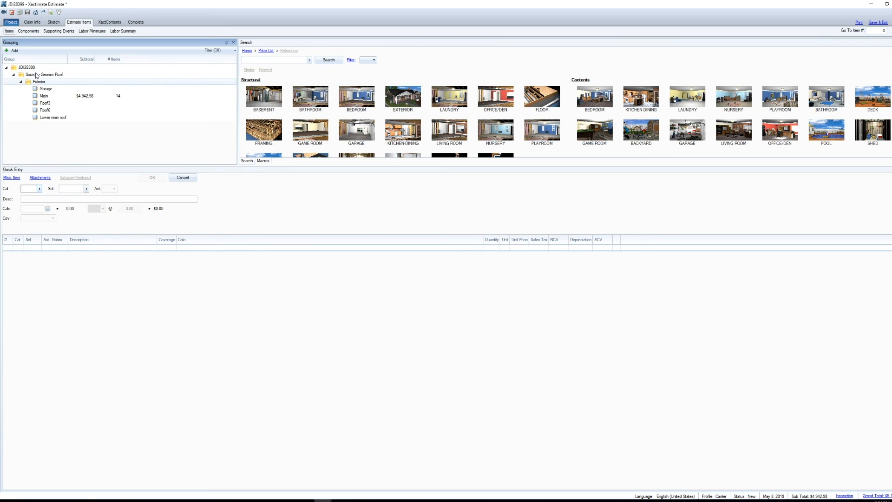
right_click(31, 74)
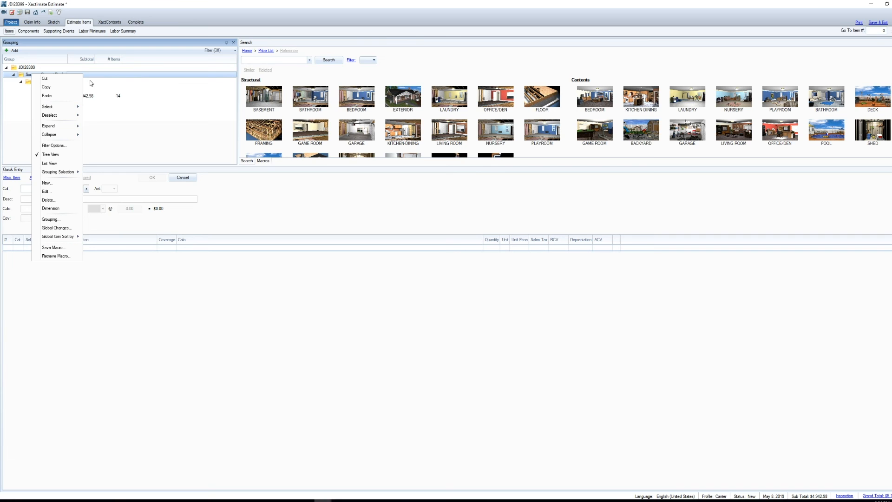
left_click(46, 183)
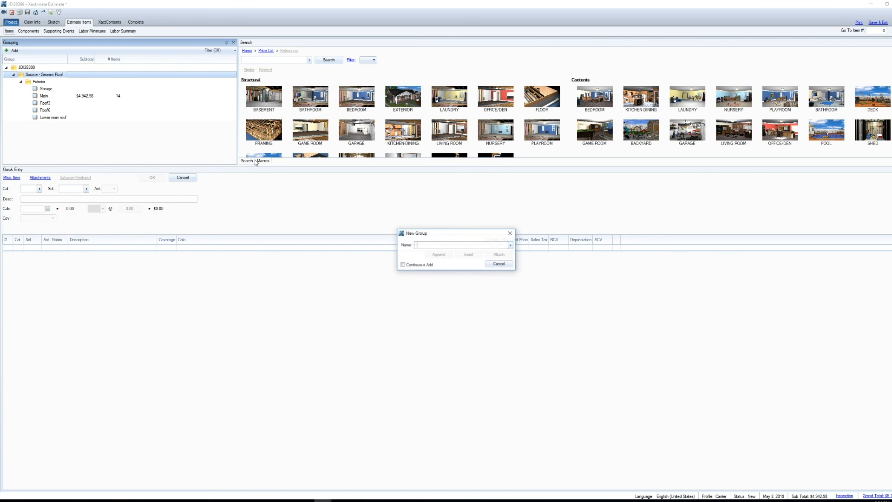
type("Garage")
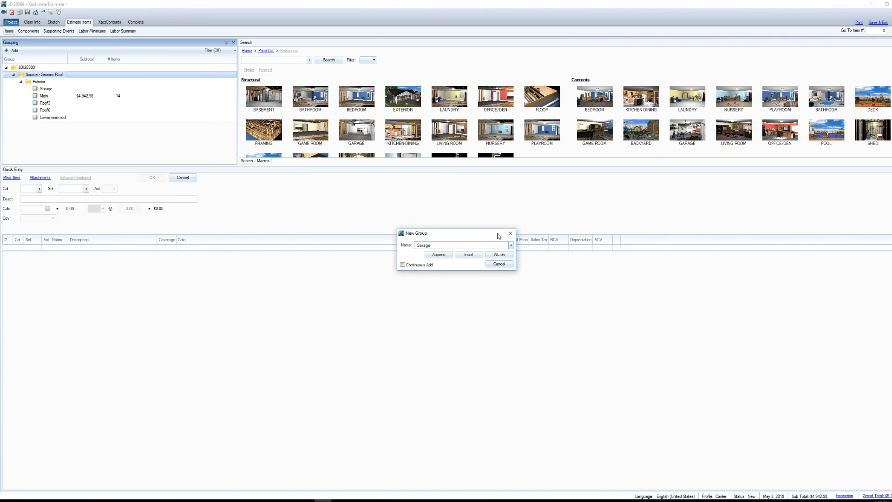
key("Return")
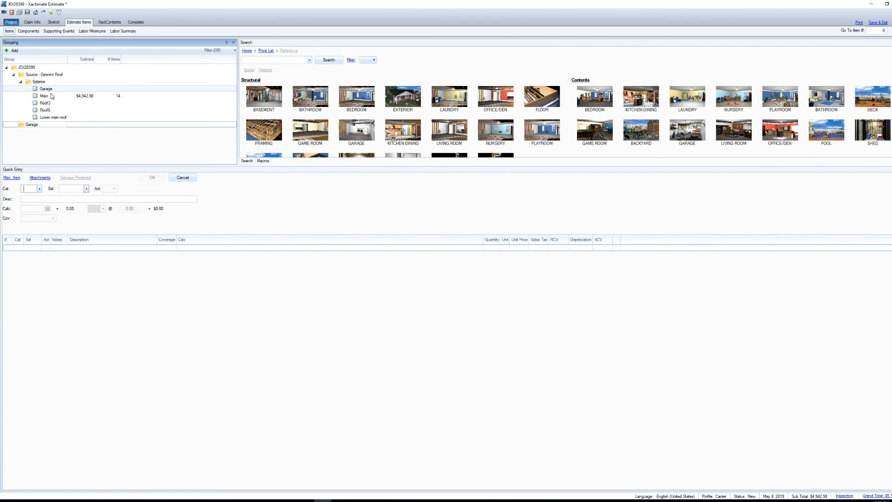
Step: Move the Garage roof out of the Exterior group to just below the new Garage group, and check the roofs in the sketch
left_click_drag(47, 89, 43, 127)
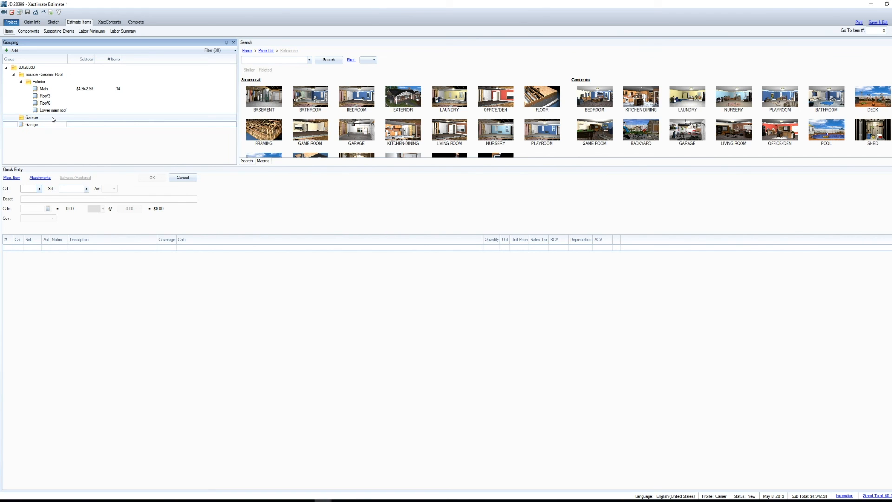
left_click(56, 22)
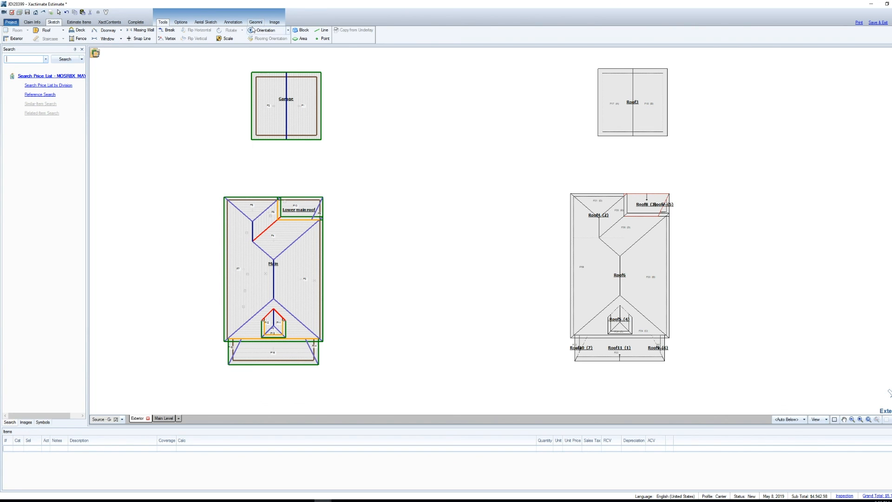
left_click(79, 22)
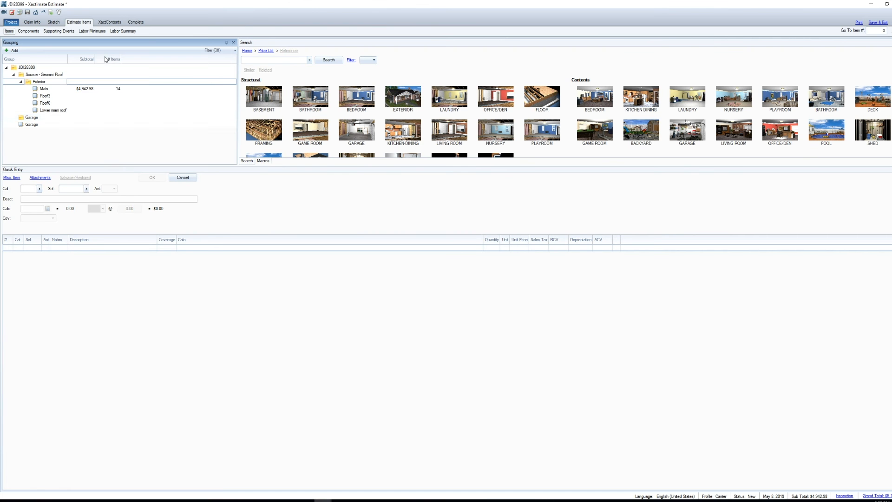